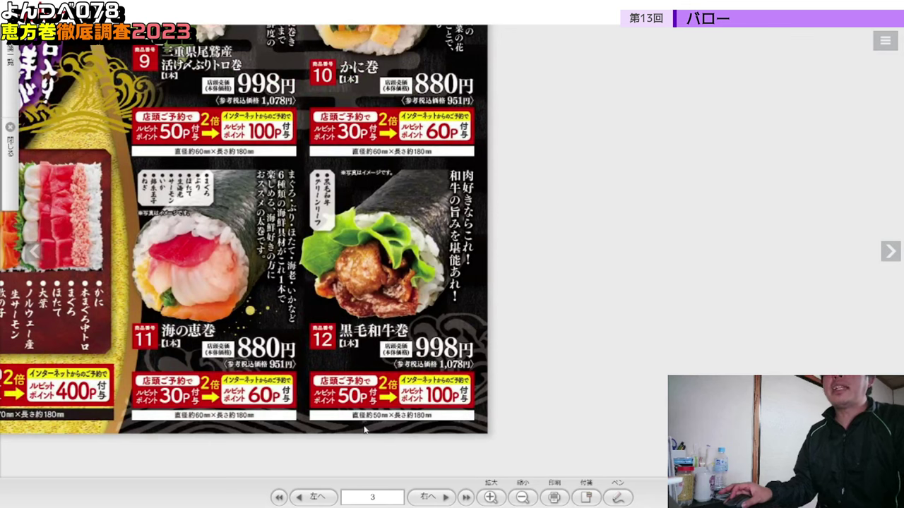
Examine the prices, sizes and ingredients of sushi rolls 7 to 12 on page 3 of the flyer.
drag(456, 94, 467, 161)
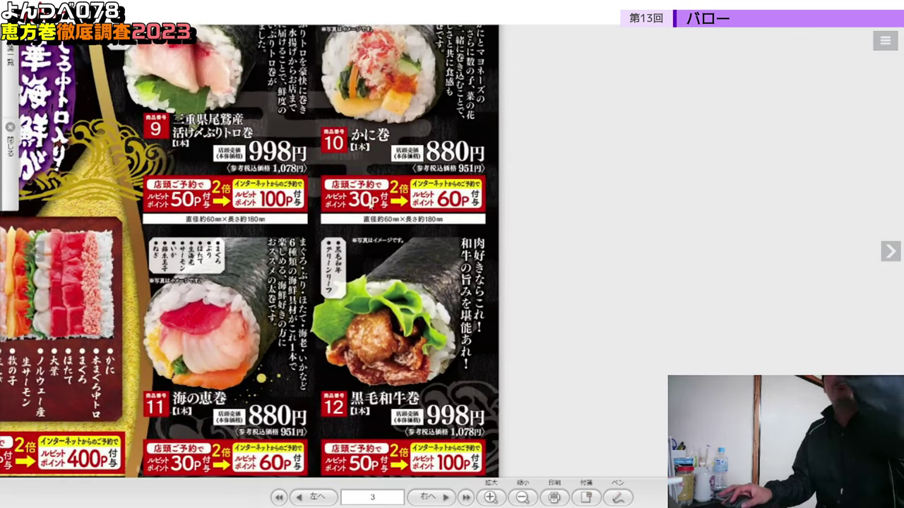
scroll(467, 161, down, 3)
scroll(452, 153, up, 3)
drag(646, 242, 575, 234)
scroll(576, 233, down, 1)
scroll(394, 247, up, 3)
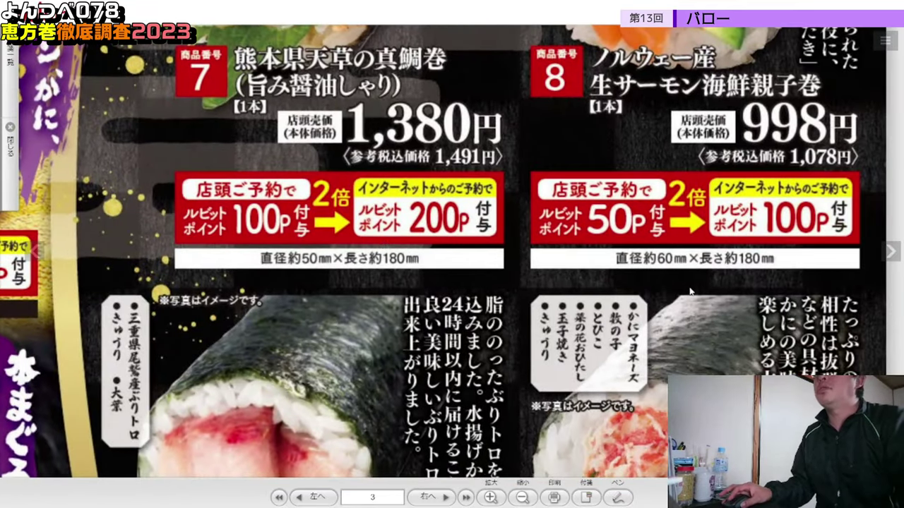
drag(689, 343, 677, 136)
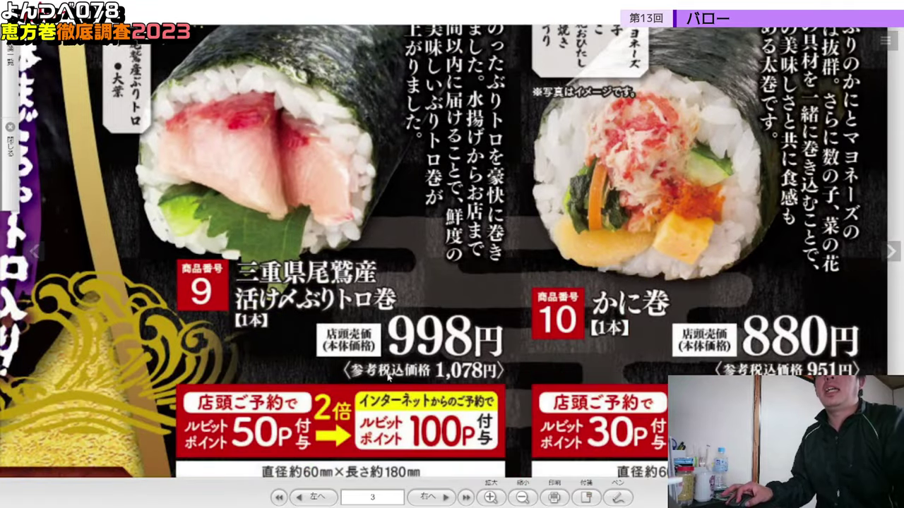
drag(499, 387, 447, 279)
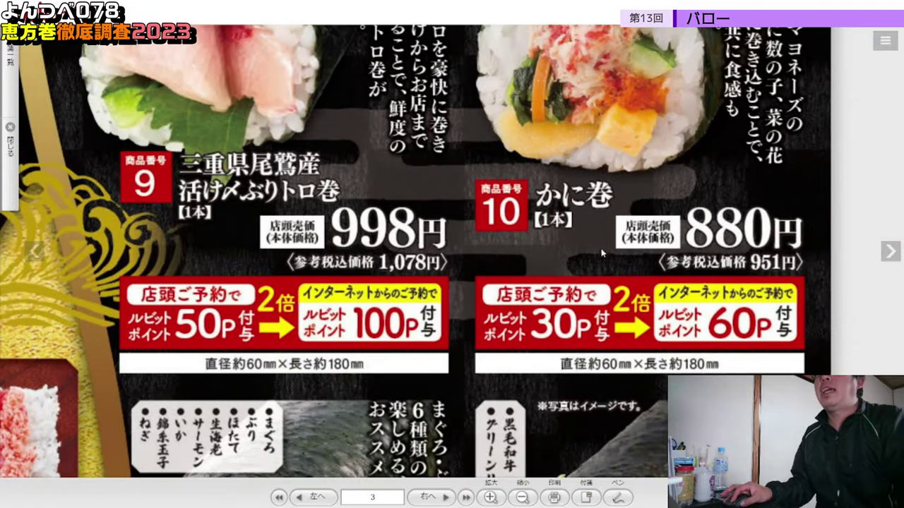
drag(590, 297, 446, 54)
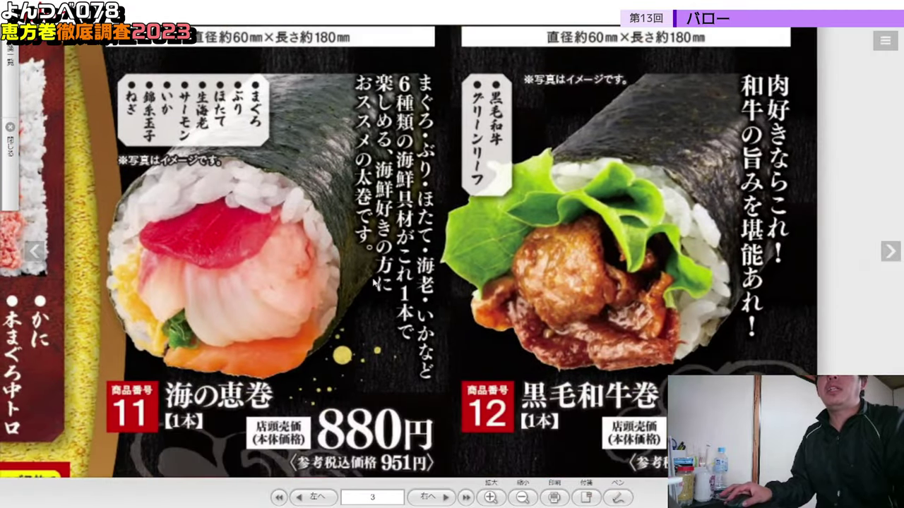
drag(374, 284, 375, 50)
scroll(463, 93, down, 4)
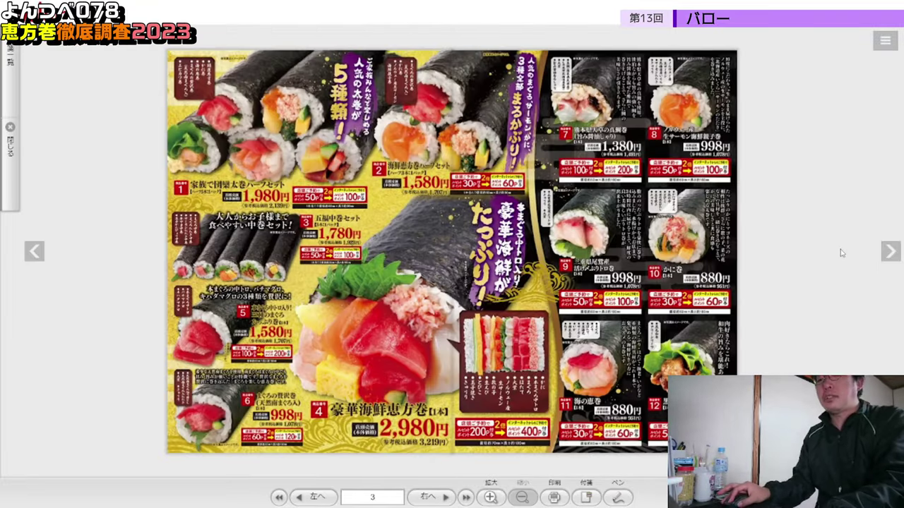
Turn to page 4 of the flyer and examine the photo, ingredients, price and size of item 13, 開運恵方巻.
click(889, 253)
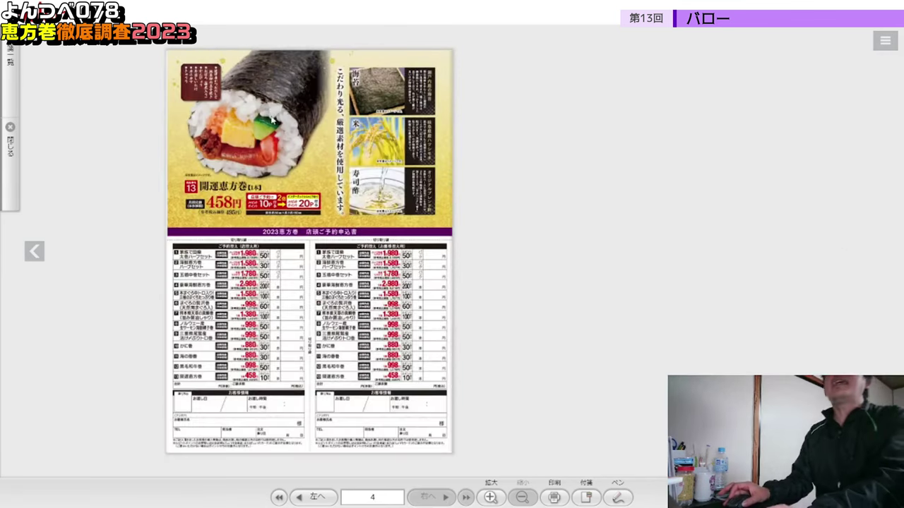
scroll(272, 120, up, 2)
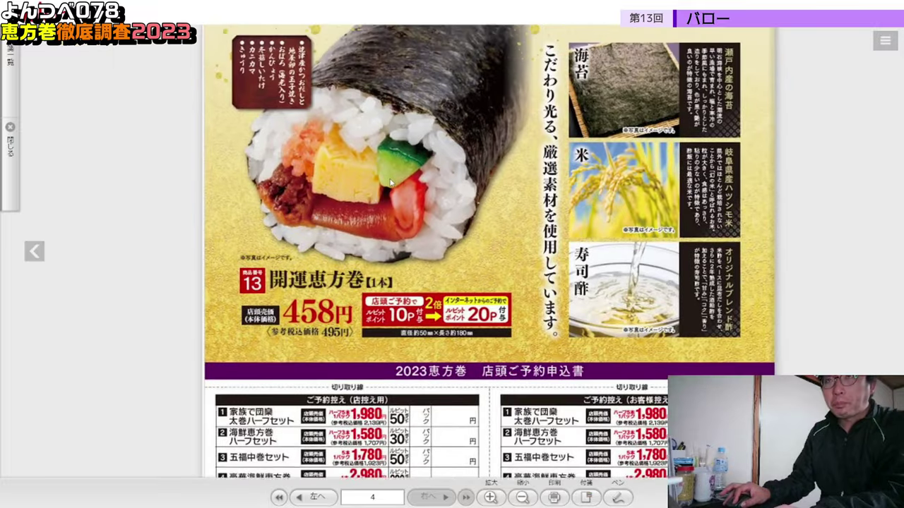
drag(390, 182, 380, 262)
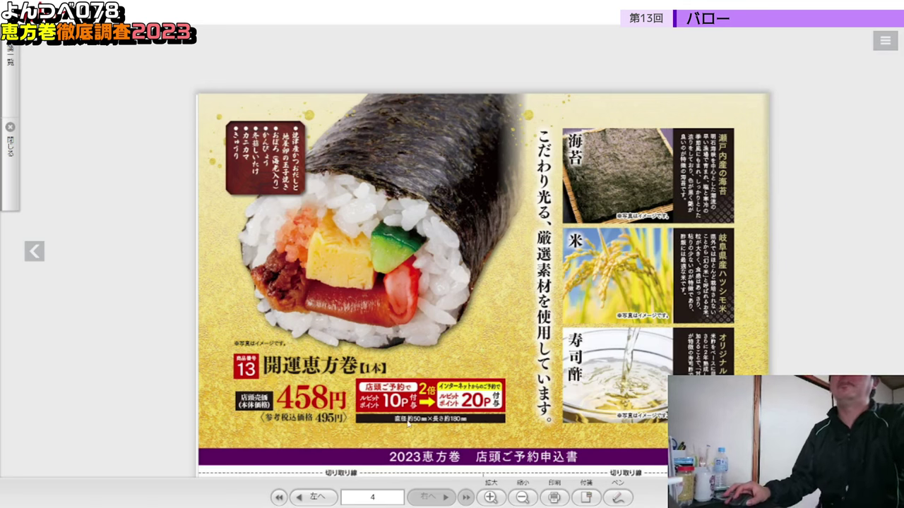
click(406, 423)
drag(482, 417, 464, 363)
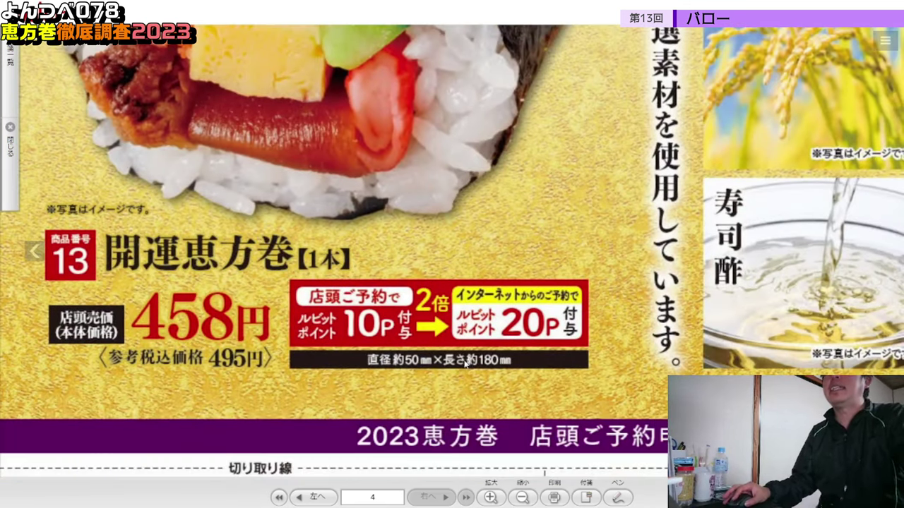
click(471, 221)
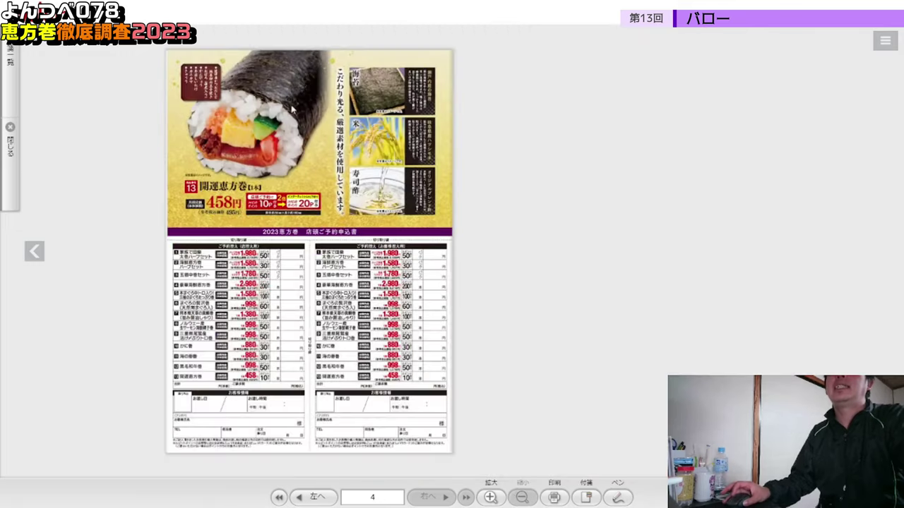
click(276, 98)
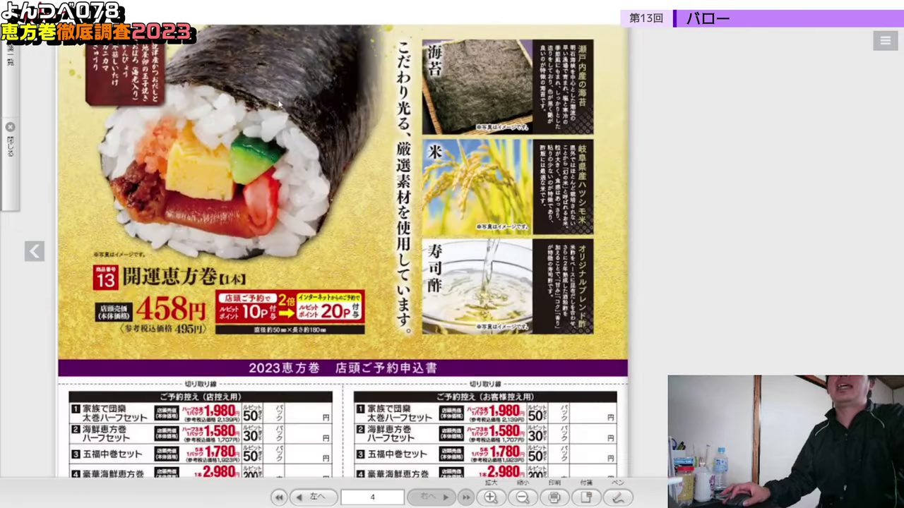
click(259, 164)
click(444, 314)
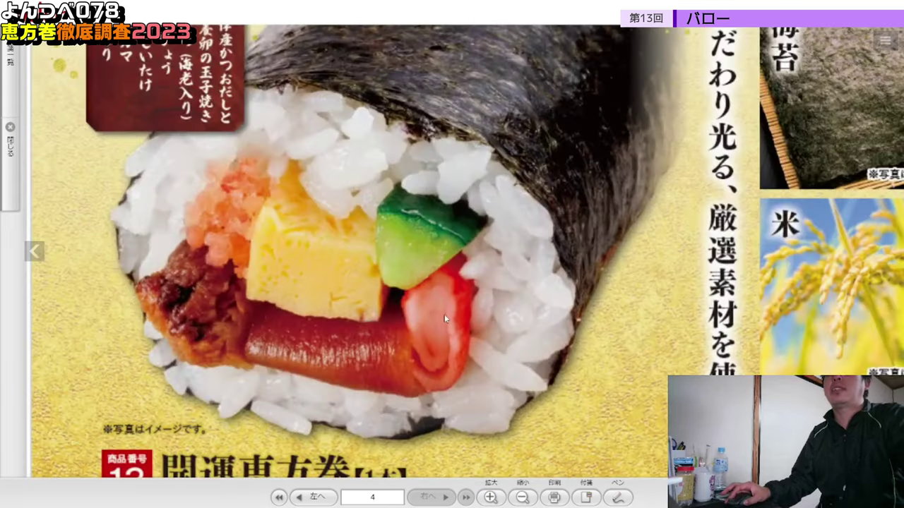
click(444, 317)
scroll(443, 261, down, 2)
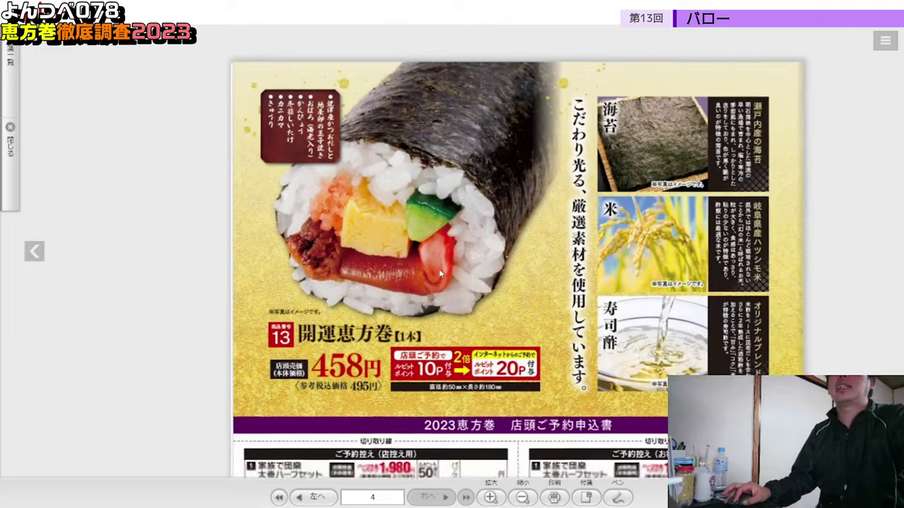
scroll(445, 262, down, 2)
click(425, 219)
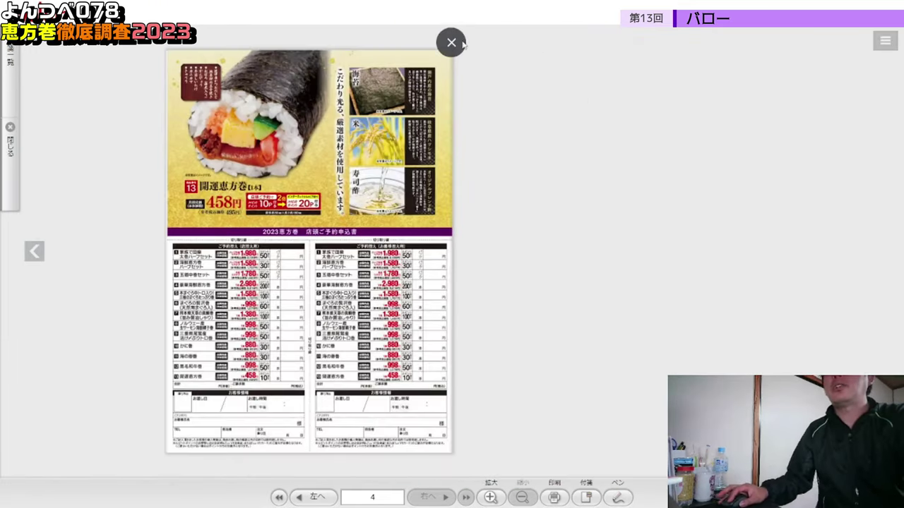
Leave the full-screen flyer and open the バロー sheet of the 恵方巻2023 spreadsheet.
click(450, 41)
click(149, 10)
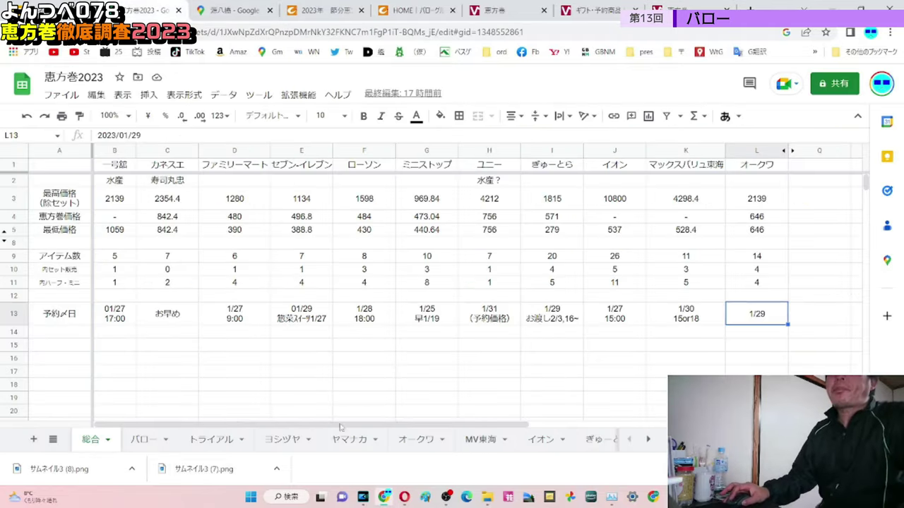
click(143, 439)
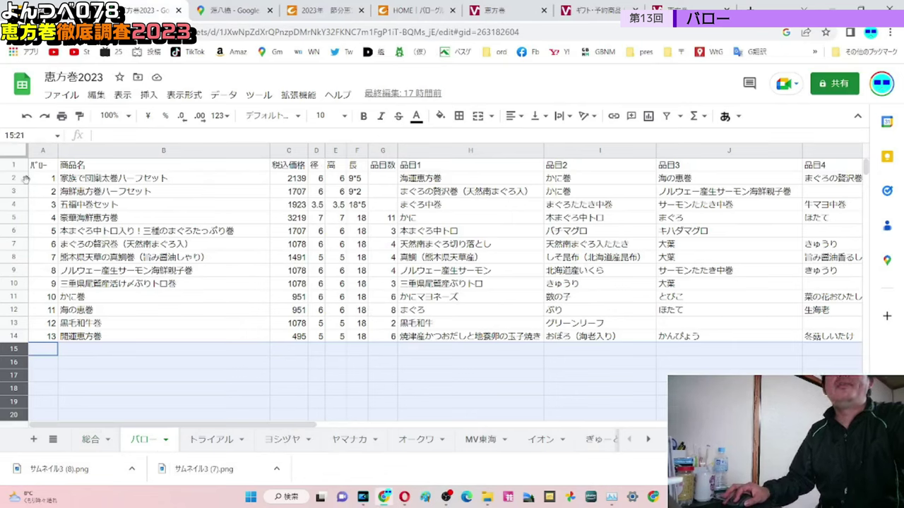
Review the バロー product list, highlighting the sets in rows 2–4, the single rolls in rows 5–9, and 開運恵方巻 in row 14.
drag(14, 178, 19, 205)
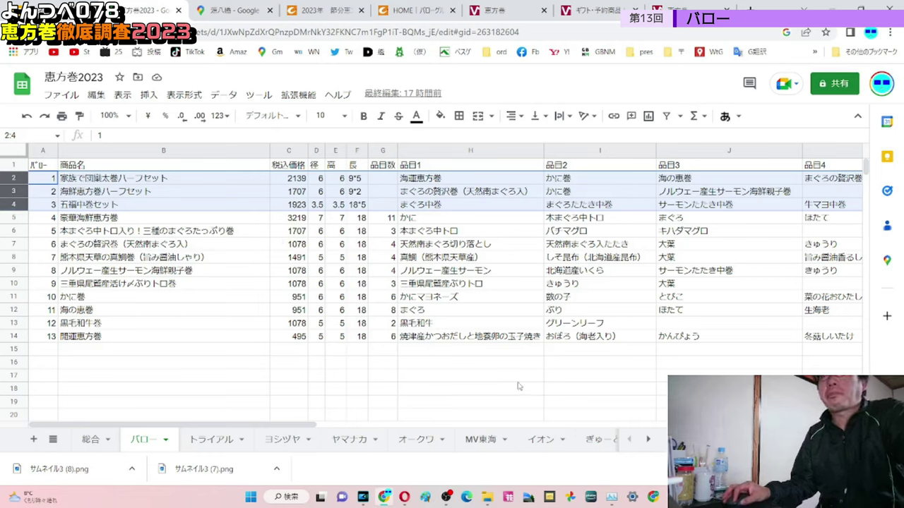
drag(514, 381, 67, 244)
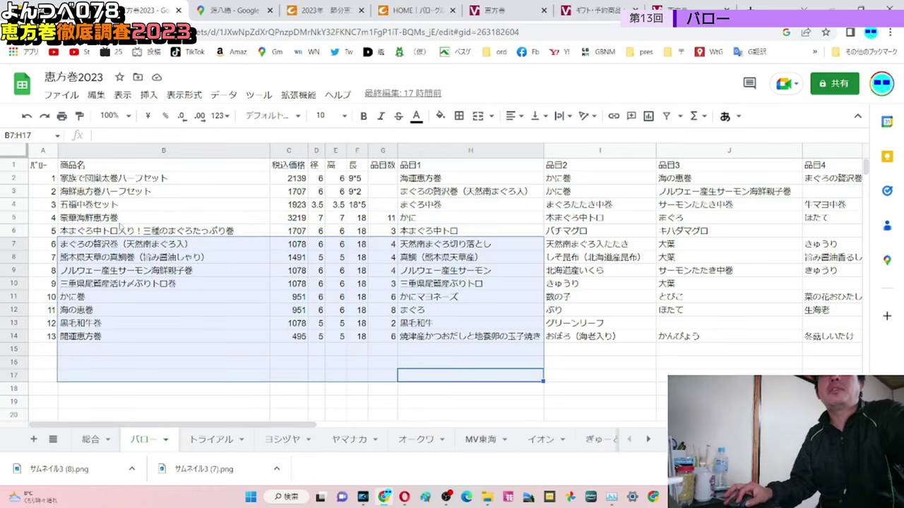
click(16, 217)
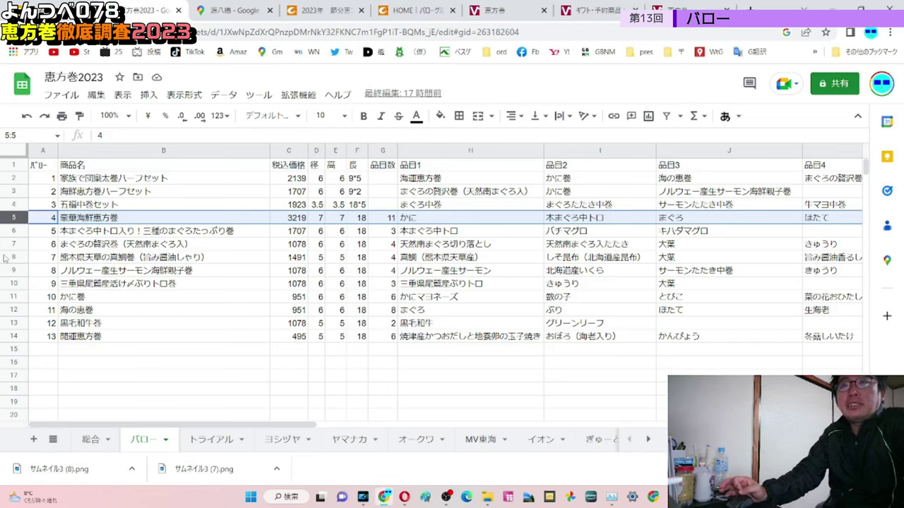
click(19, 335)
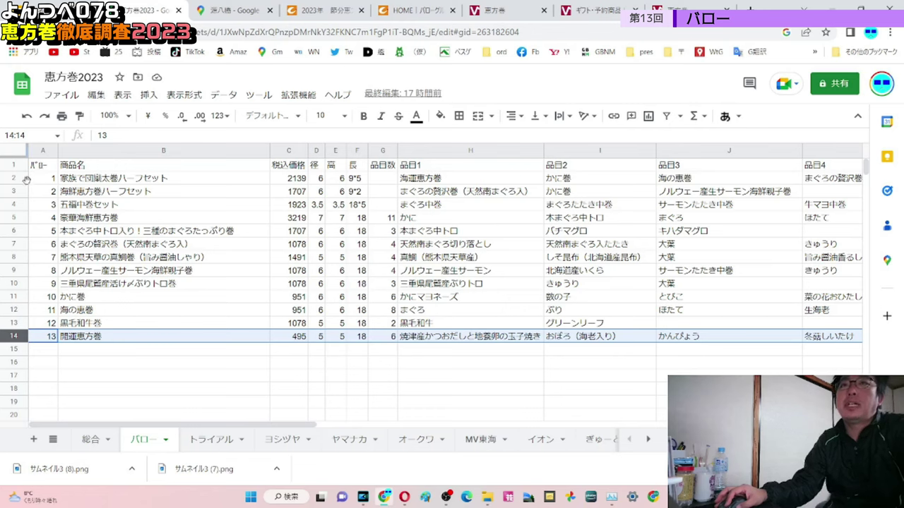
drag(17, 179, 17, 205)
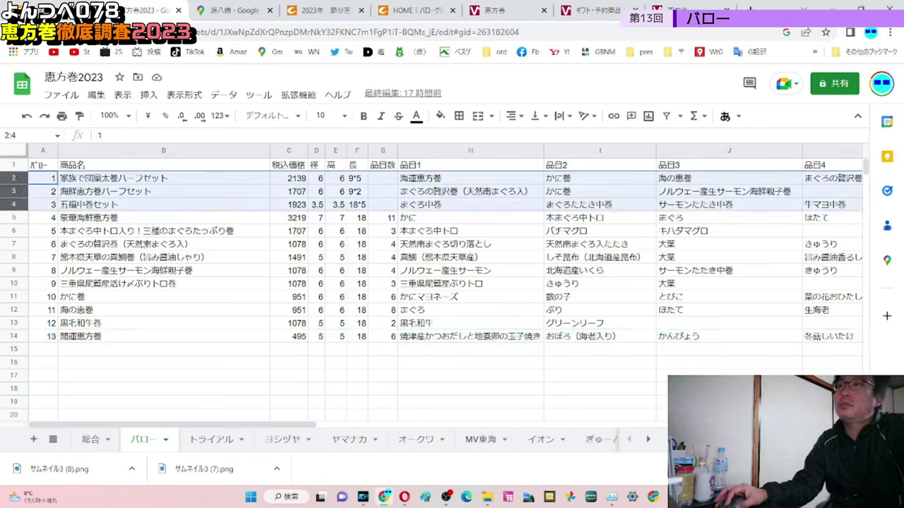
click(176, 247)
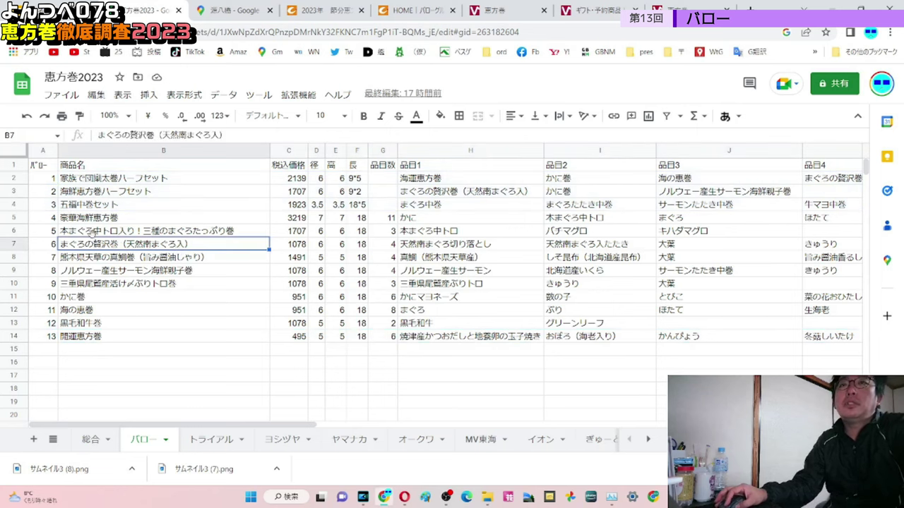
click(14, 220)
drag(15, 224, 7, 274)
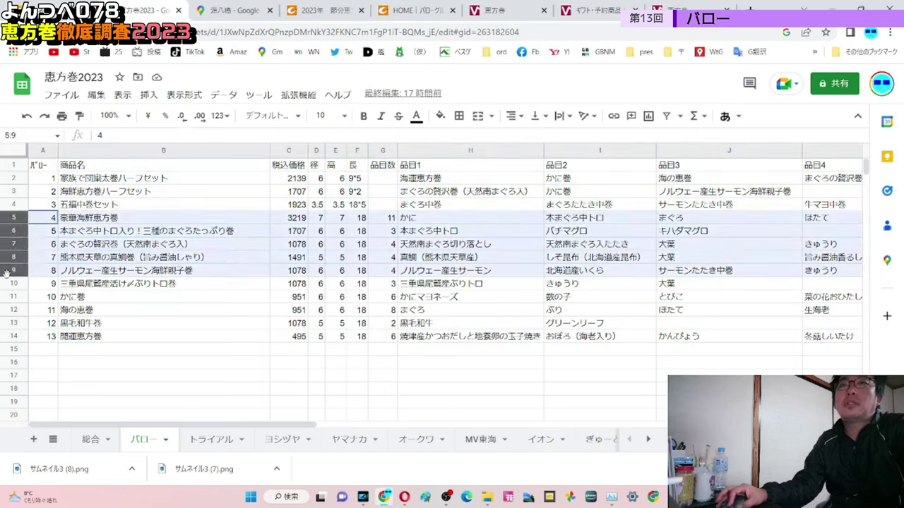
click(168, 327)
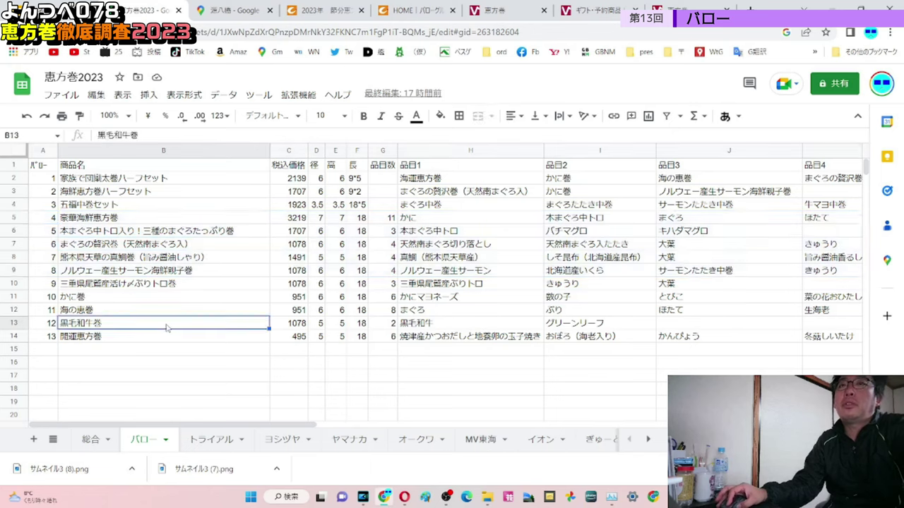
drag(14, 218, 17, 263)
click(353, 301)
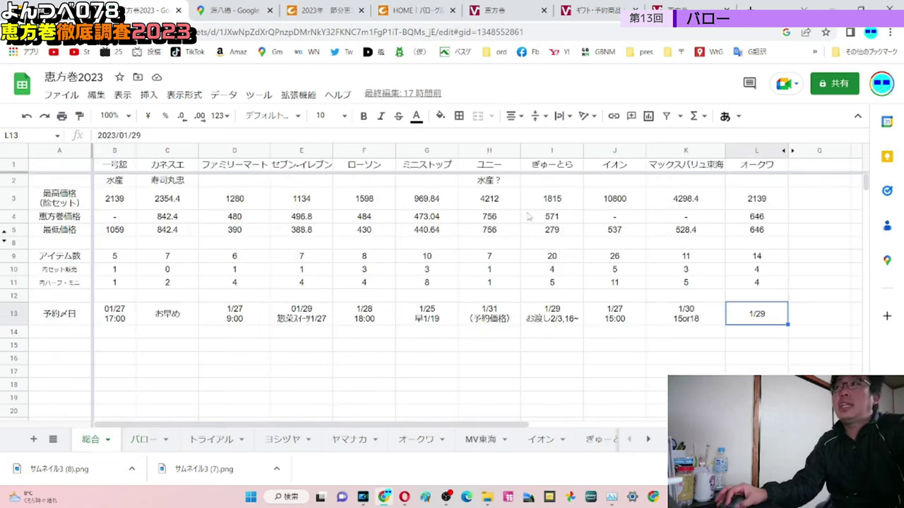
Unhide columns M to P on the 総合 sheet and move the バロー column directly before ヤマナカ.
click(792, 151)
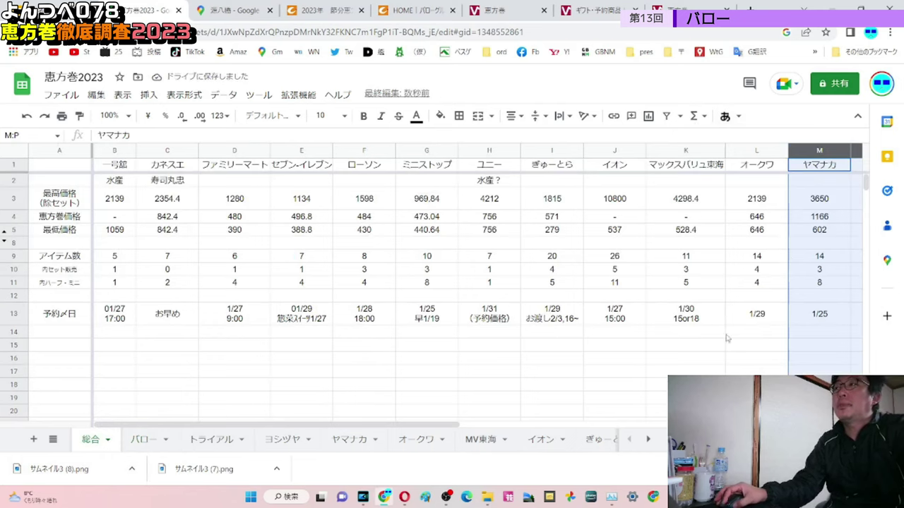
drag(435, 425, 574, 427)
click(840, 219)
drag(773, 151, 591, 180)
Hide columns N to P, from ヤマナカ onward, on the 総合 sheet.
drag(631, 151, 771, 151)
right_click(772, 150)
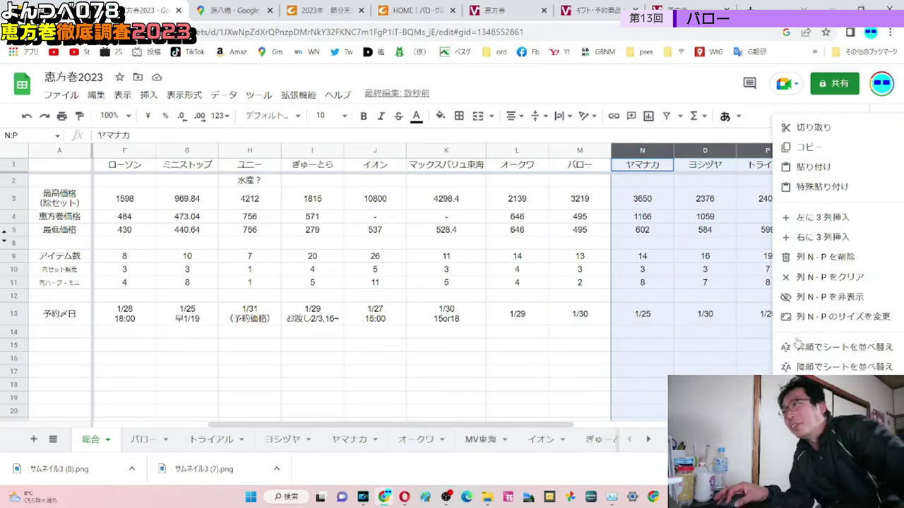
click(812, 297)
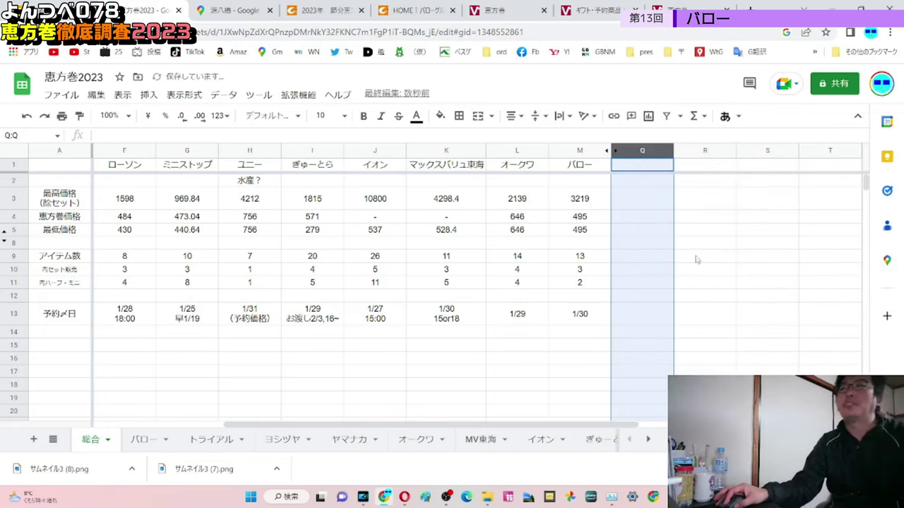
Compare バロー's highest, ehomaki and lowest prices with the other stores on the 総合 sheet, including セブン-イレブン's ehomaki price.
click(594, 232)
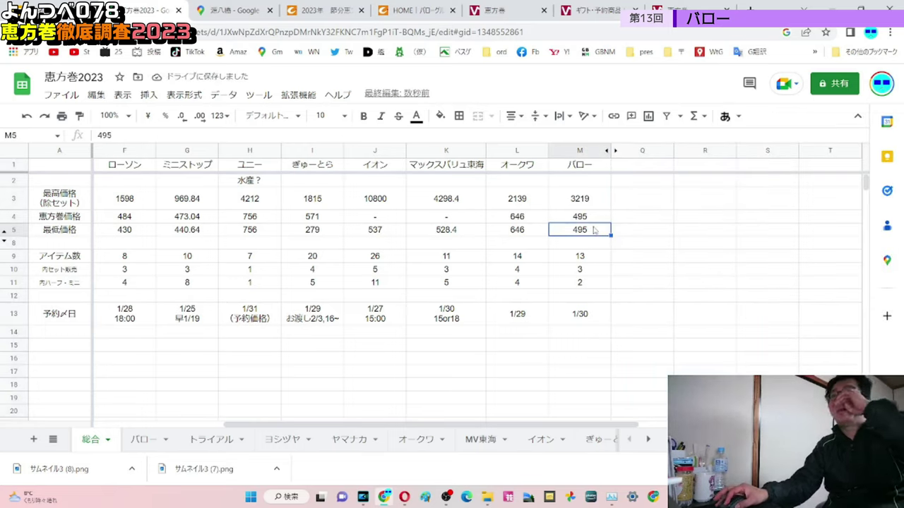
click(589, 204)
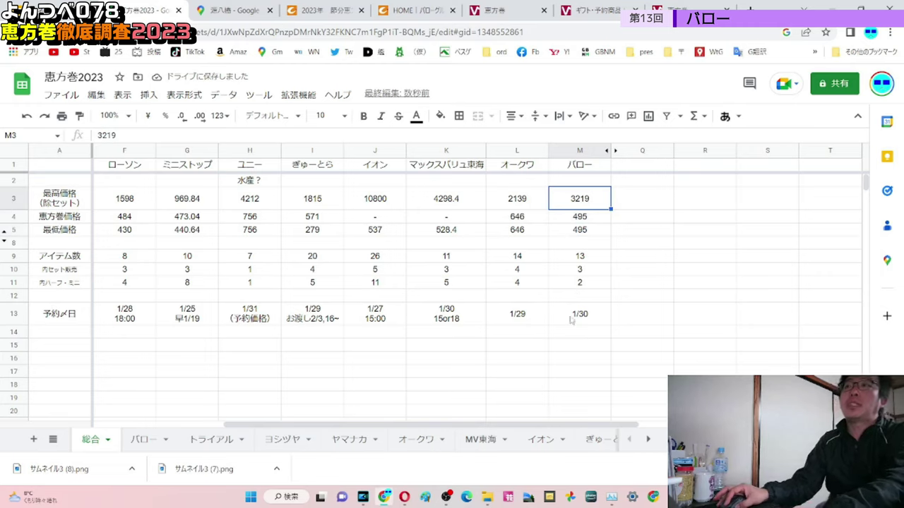
drag(594, 221, 593, 236)
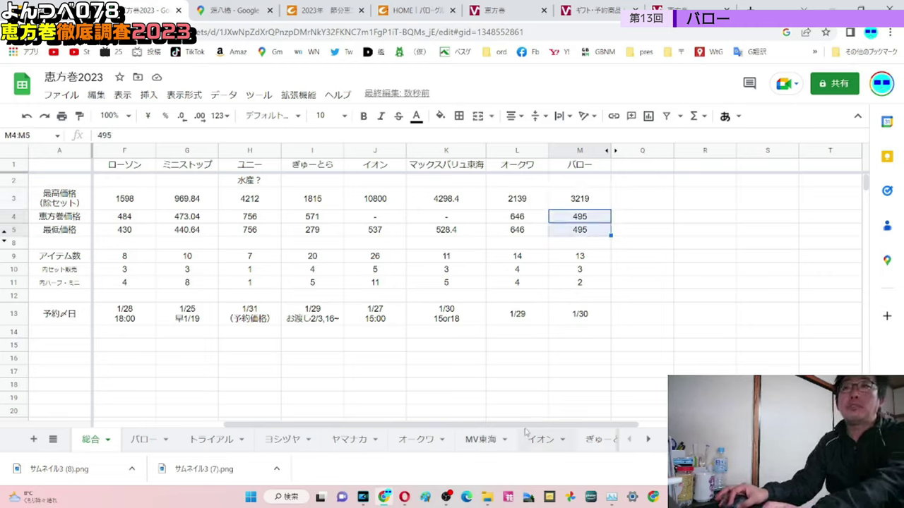
drag(533, 428, 420, 438)
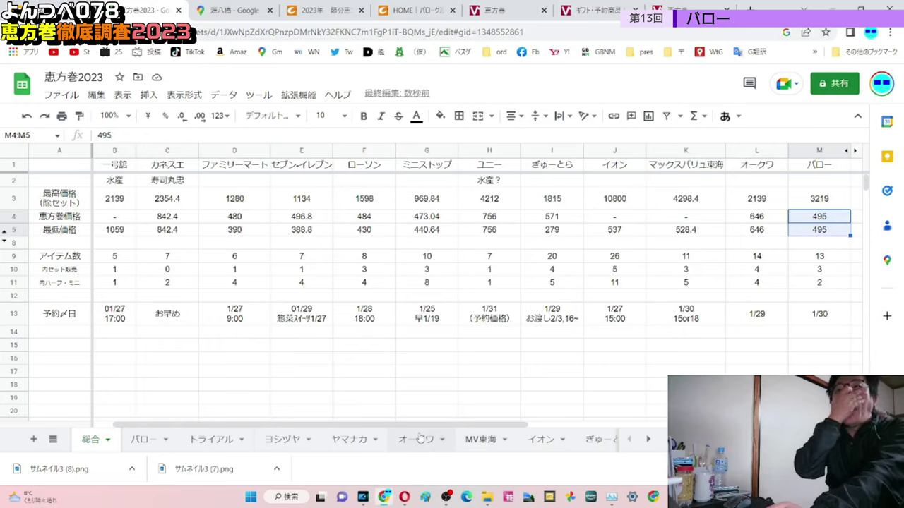
click(322, 221)
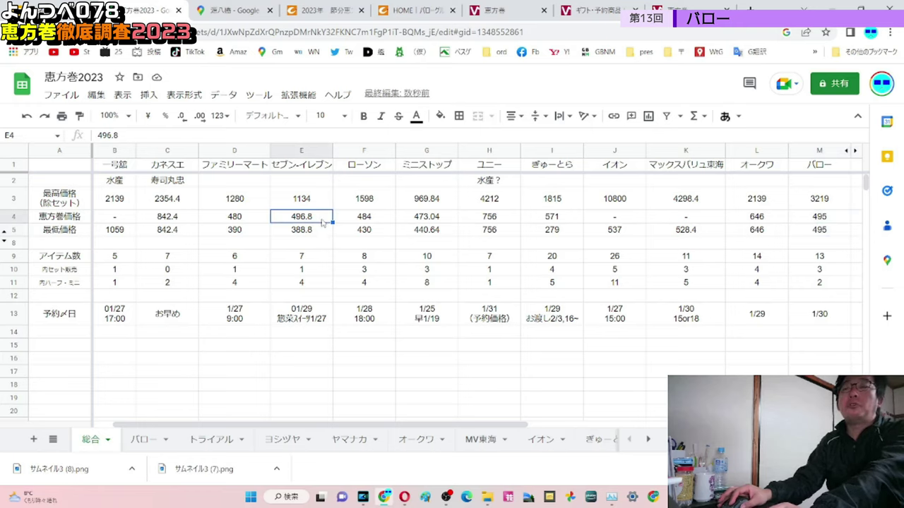
click(831, 219)
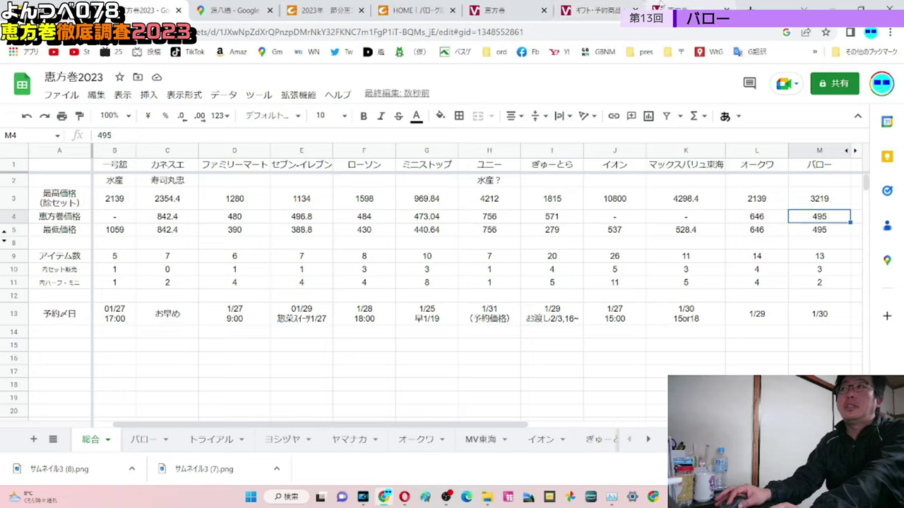
Check the price and dimensions of 開運恵方巻 on page 4 of the Valor flyer.
click(660, 10)
click(289, 200)
click(359, 270)
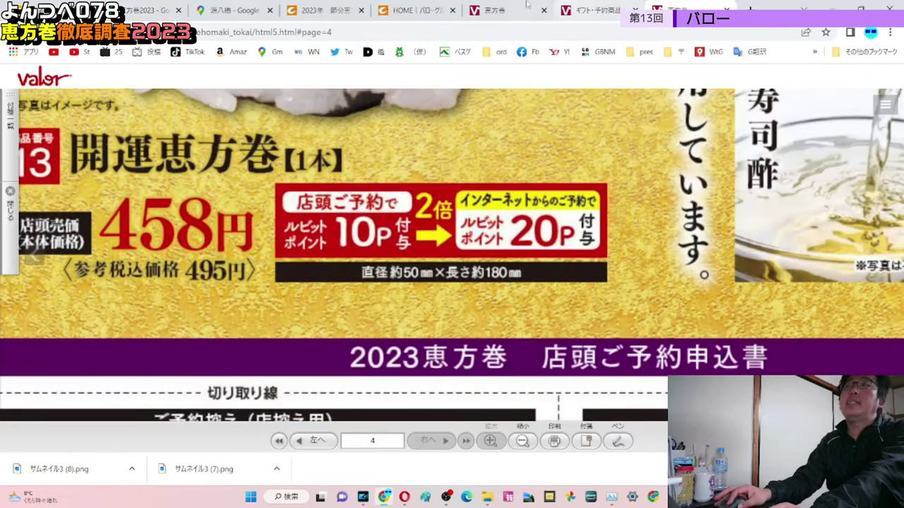
click(526, 6)
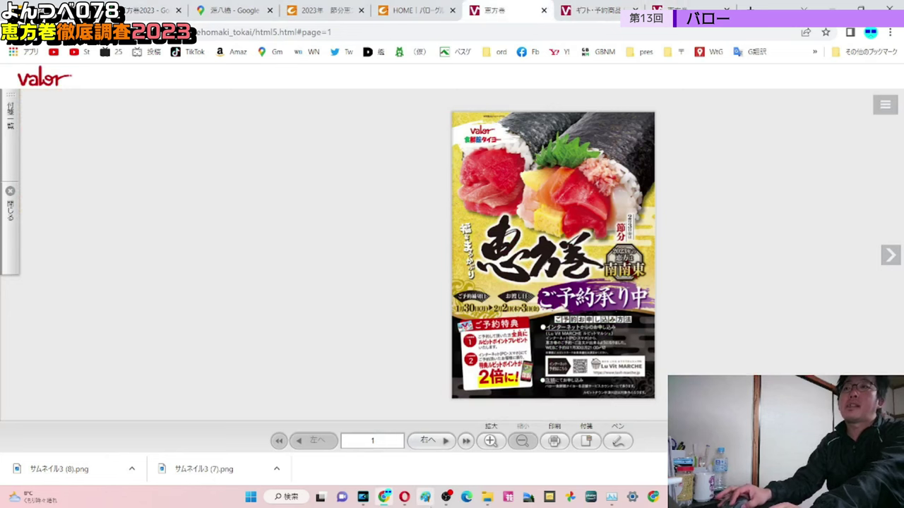
click(404, 497)
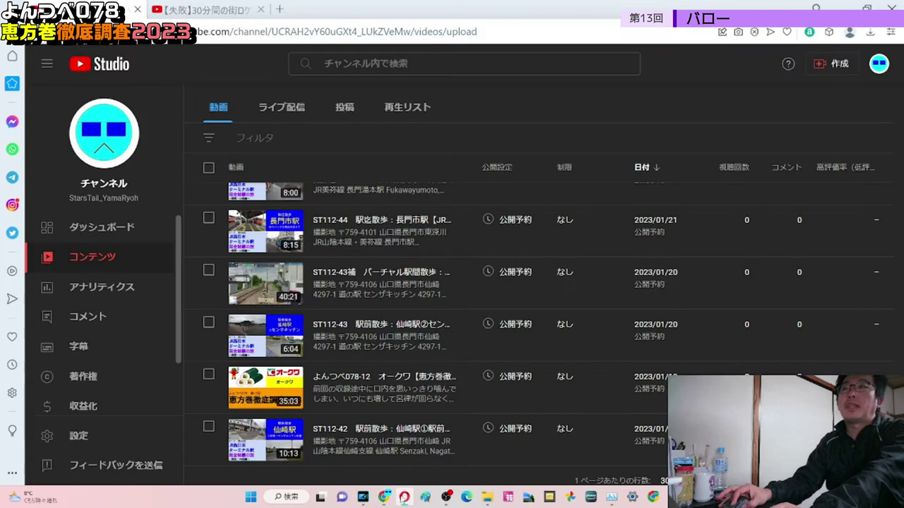
click(384, 497)
click(244, 7)
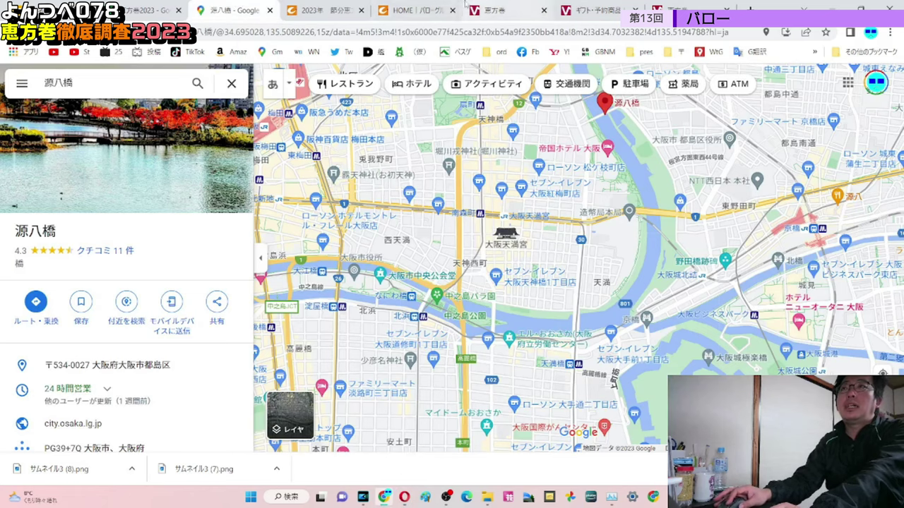
Compare 開運恵方巻 in the Valor flyer with the ファミリーマート to ミニストップ columns and ぎゅーとら's ehomaki price on the 総合 sheet.
click(154, 10)
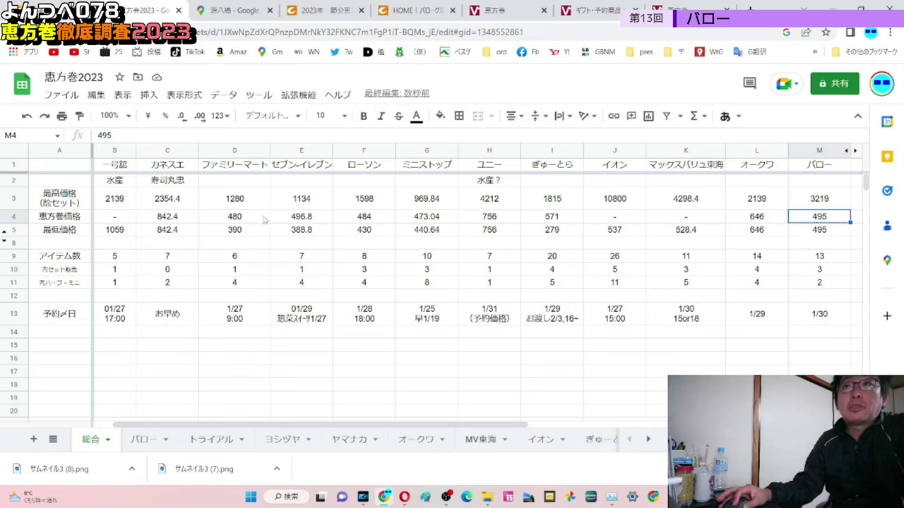
click(239, 151)
mouse_move(321, 156)
mouse_down()
mouse_move(487, 158)
mouse_move(439, 164)
mouse_up()
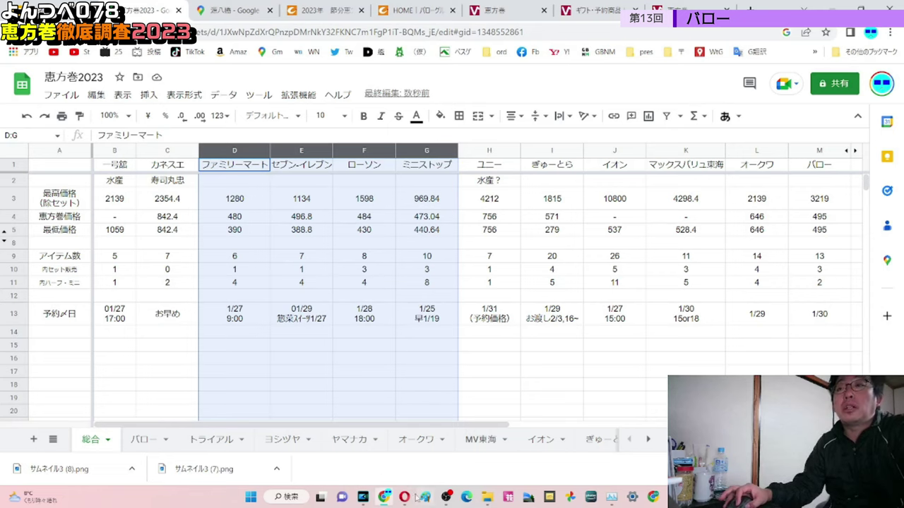
mouse_move(411, 503)
click(674, 5)
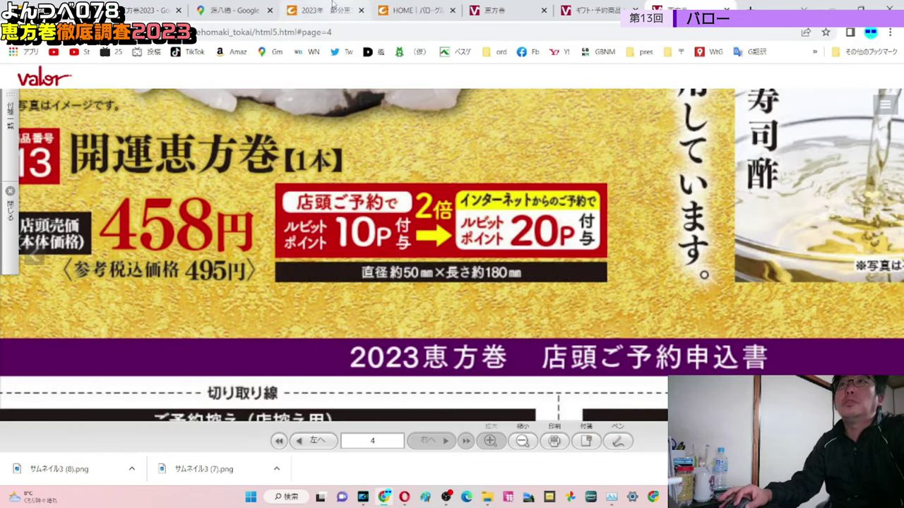
click(152, 9)
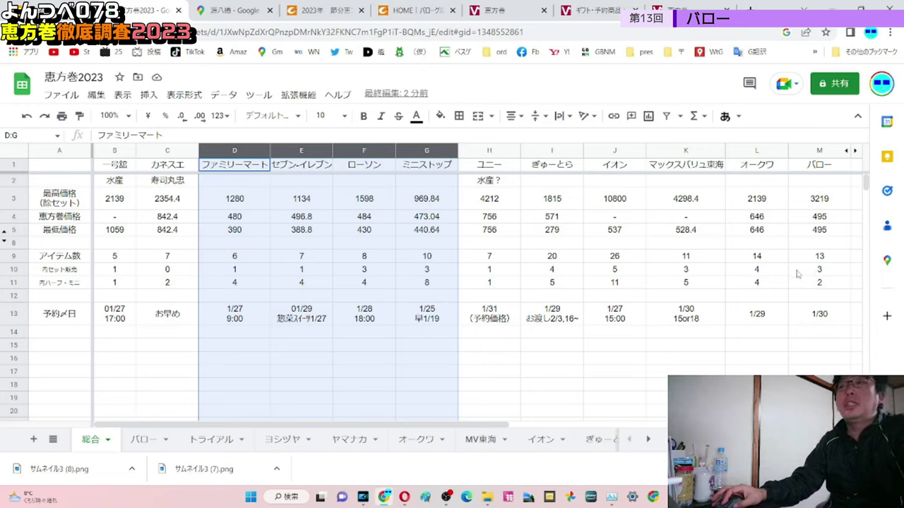
click(558, 221)
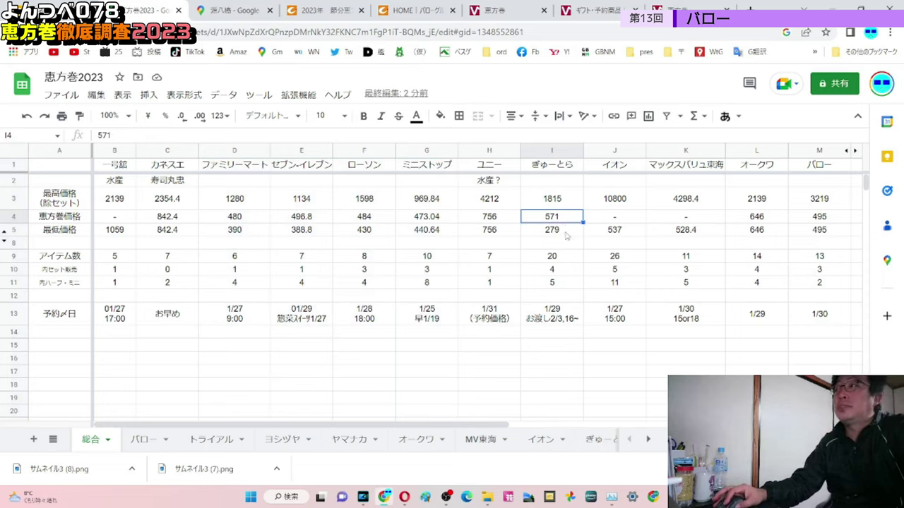
Compare バロー's item, set and half/mini counts with the other stores by highlighting rows 9, 10 and 11 on the 総合 sheet.
click(826, 260)
drag(826, 259, 99, 258)
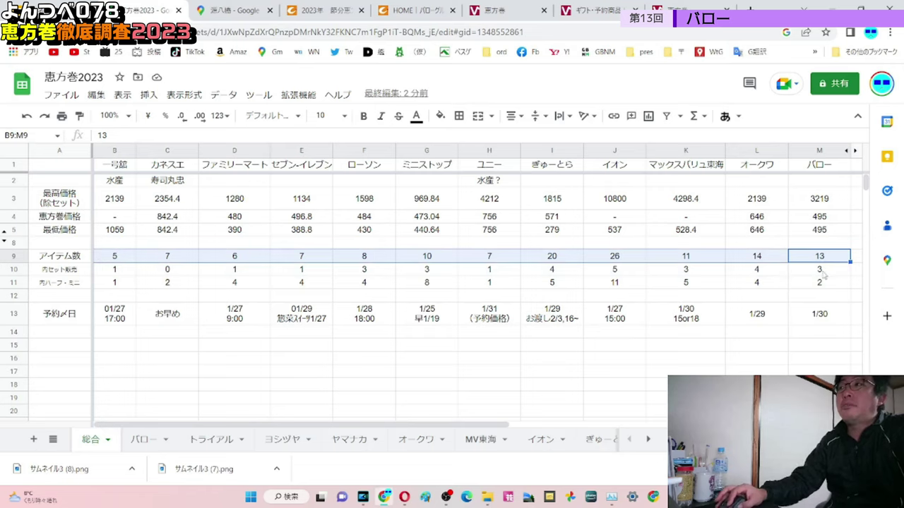
drag(828, 278, 113, 269)
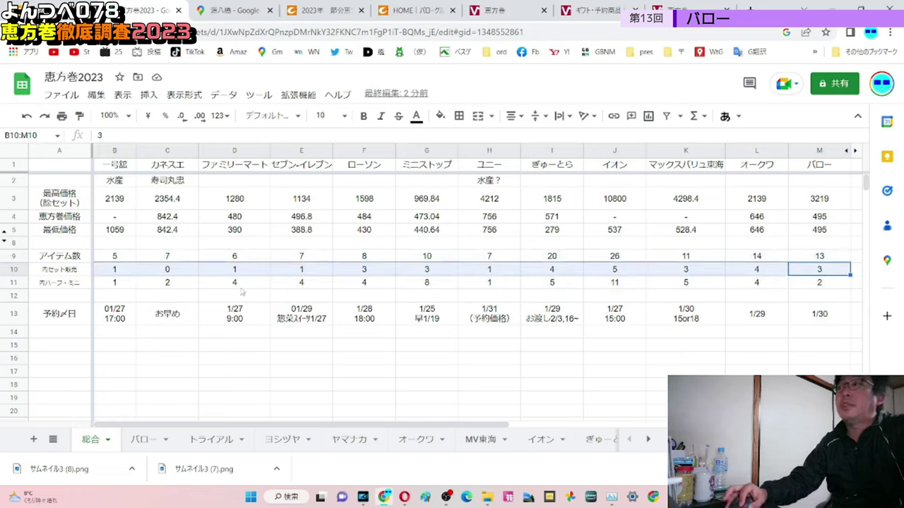
drag(822, 288, 54, 289)
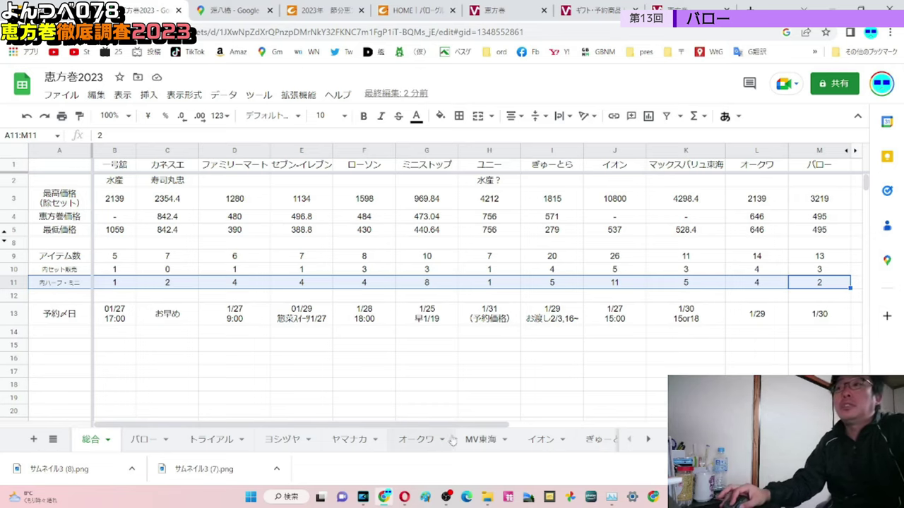
drag(459, 427, 617, 407)
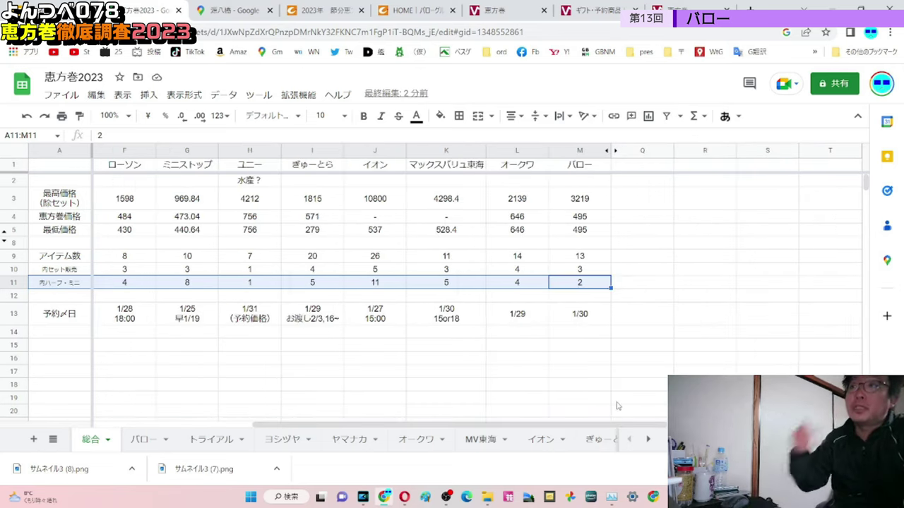